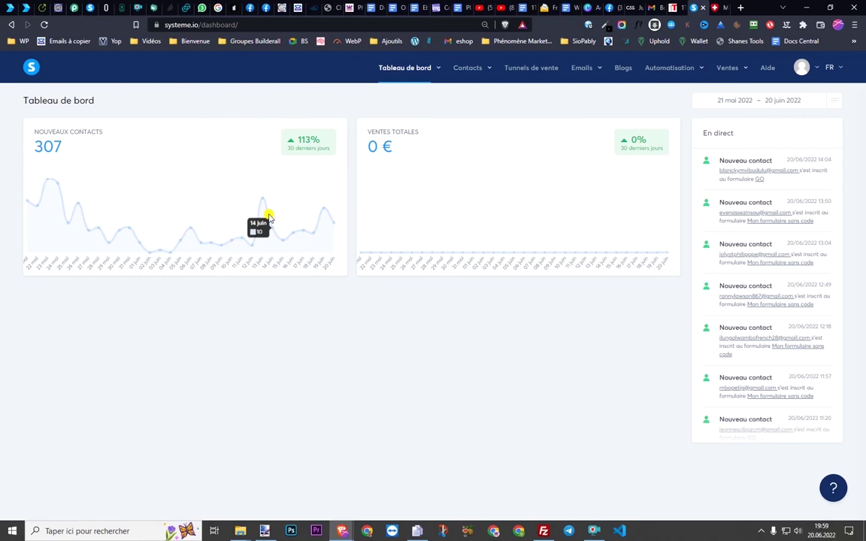
# Step: Switch to the 1TPE seller page, close the open product details, and review the full list of products for sale
pyautogui.click(611, 8)
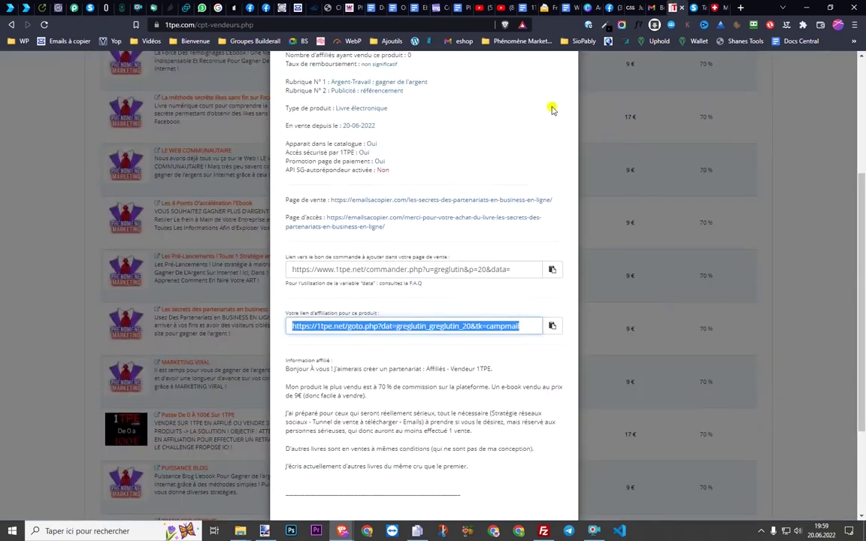
pyautogui.click(700, 101)
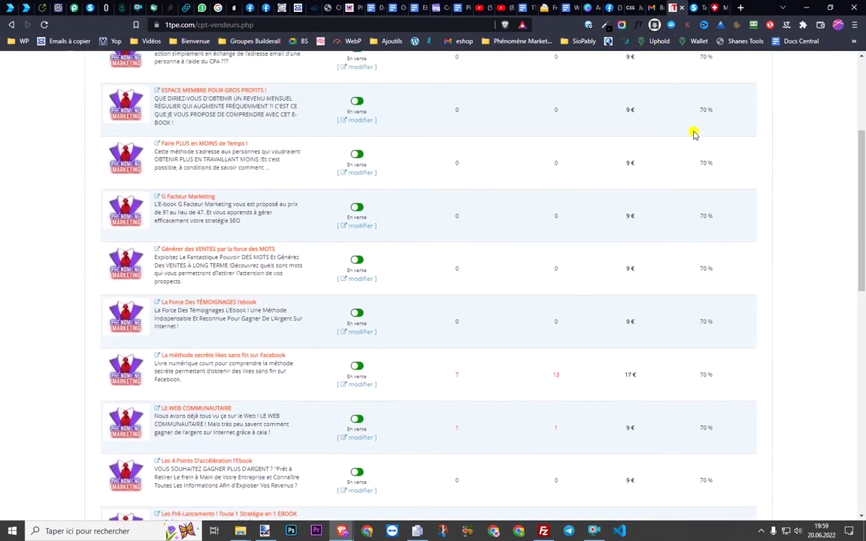
pyautogui.scroll(3, 694, 134)
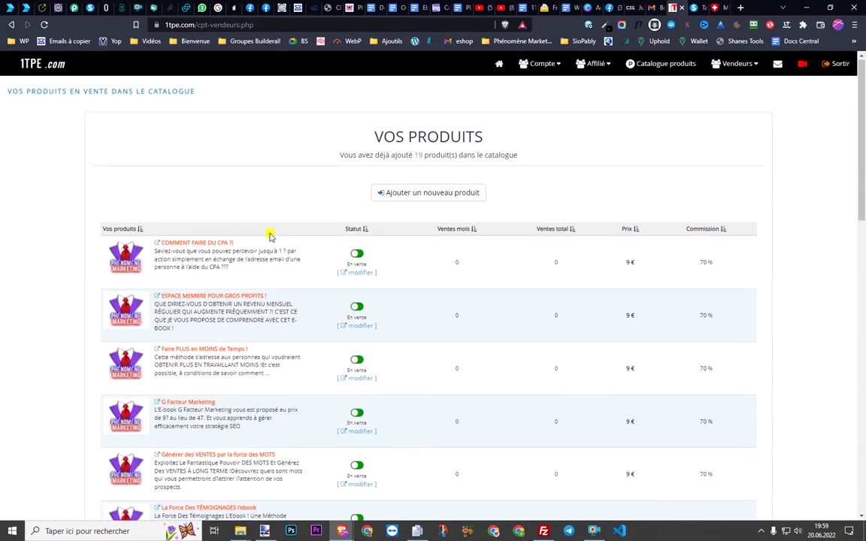
pyautogui.scroll(-5, 263, 225)
pyautogui.scroll(-5, 229, 265)
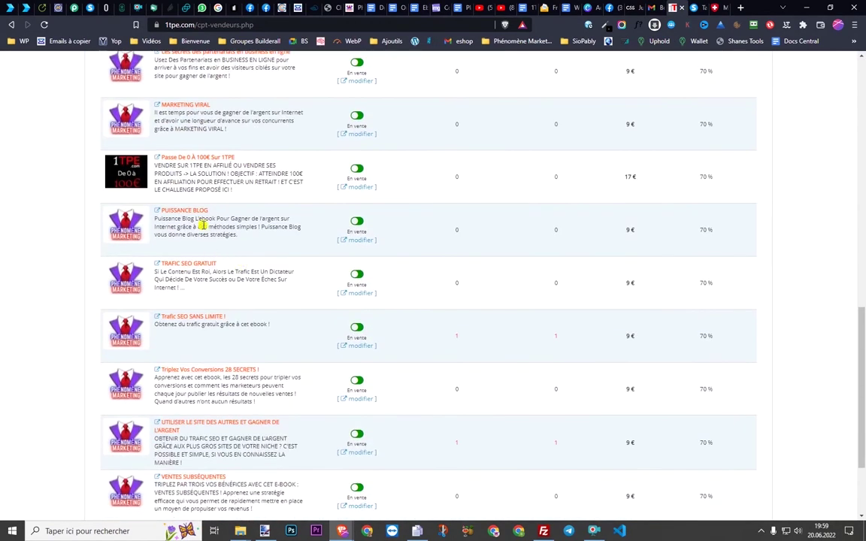
pyautogui.scroll(-2, 244, 306)
pyautogui.scroll(2, 218, 263)
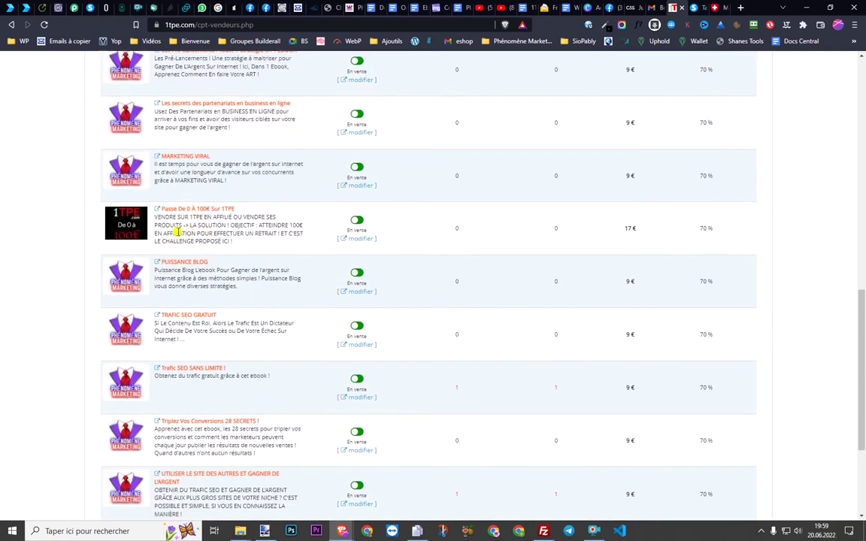
pyautogui.scroll(2, 131, 221)
pyautogui.scroll(5, 135, 225)
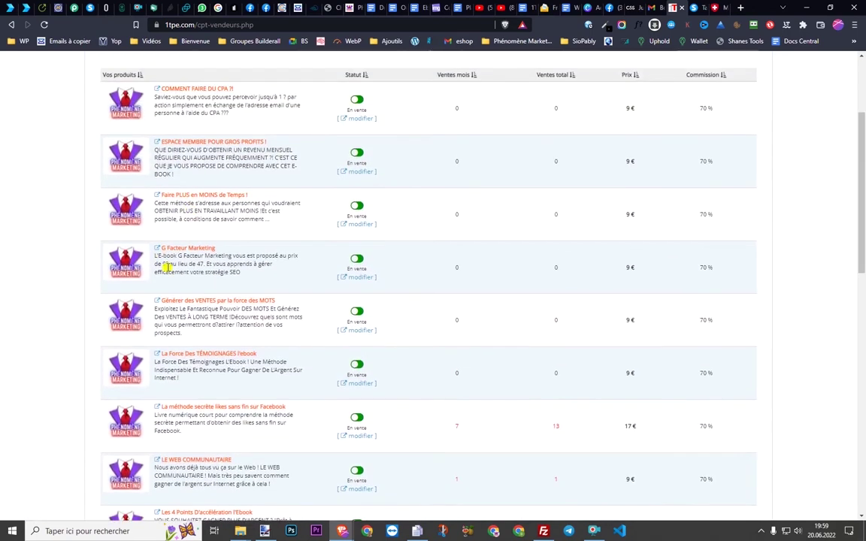
pyautogui.scroll(-4, 162, 300)
pyautogui.scroll(-3, 160, 386)
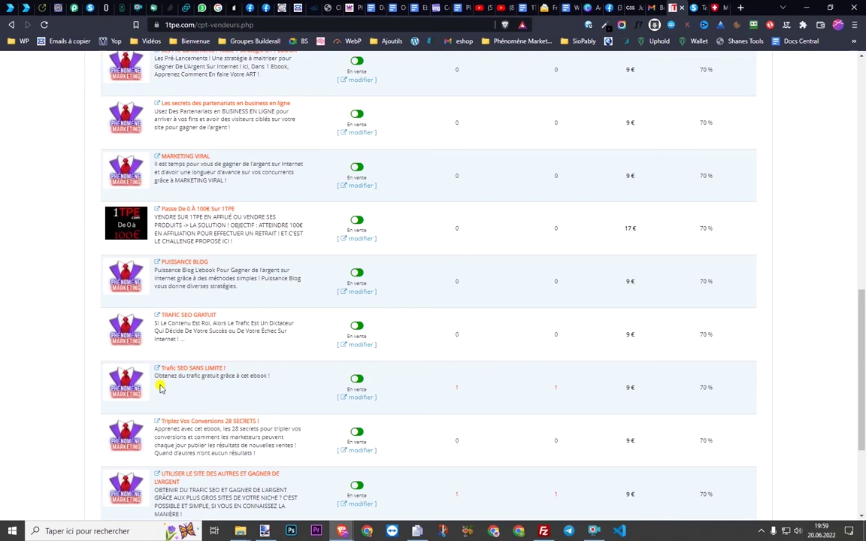
pyautogui.scroll(2, 345, 346)
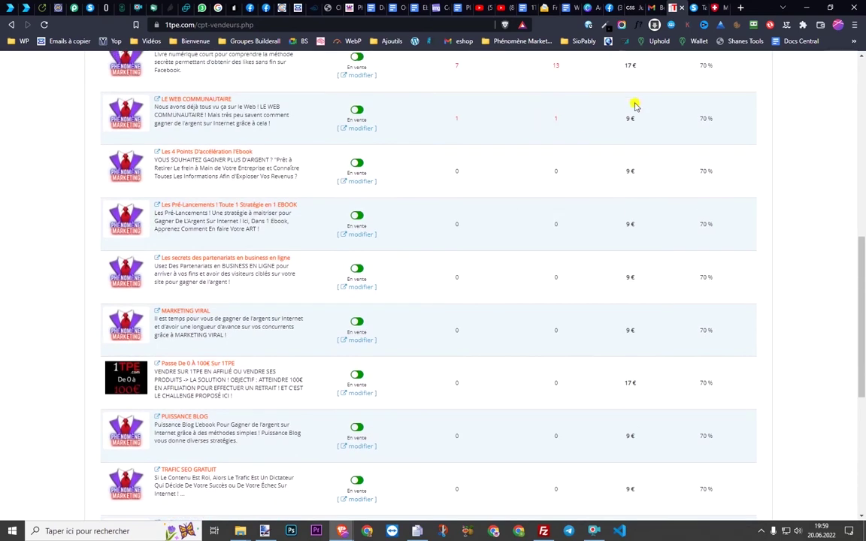
# Step: Switch to systeme.io and examine the emails of the "Nouveaux arrivants et anciens tag basic" campaign, from the first page to page 7
pyautogui.click(691, 11)
pyautogui.moveTo(580, 72)
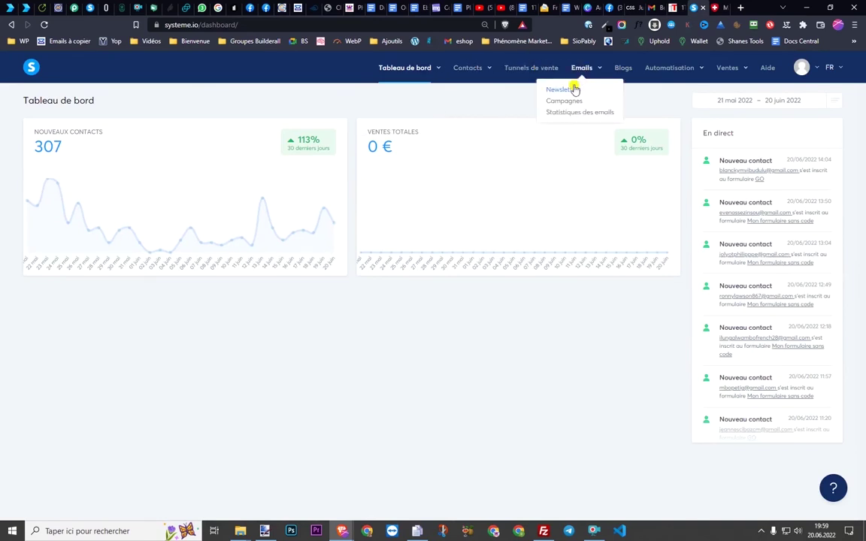
pyautogui.click(568, 100)
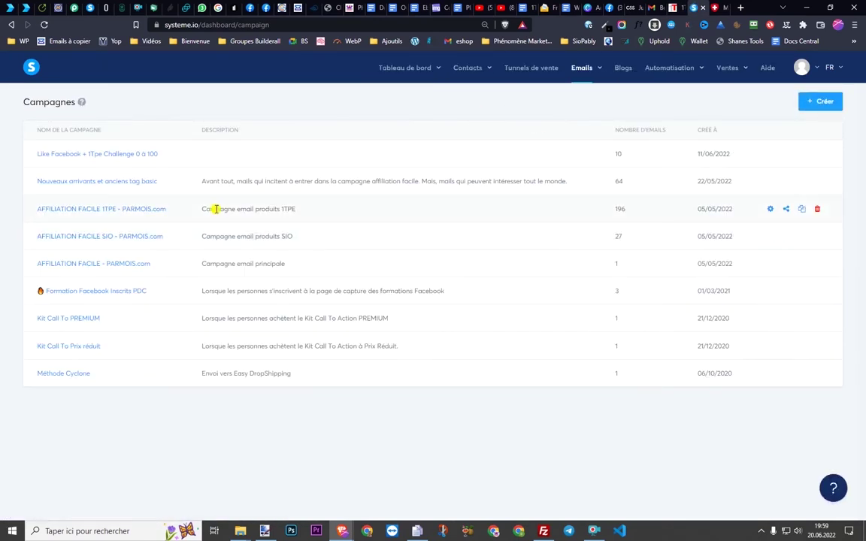
pyautogui.click(124, 181)
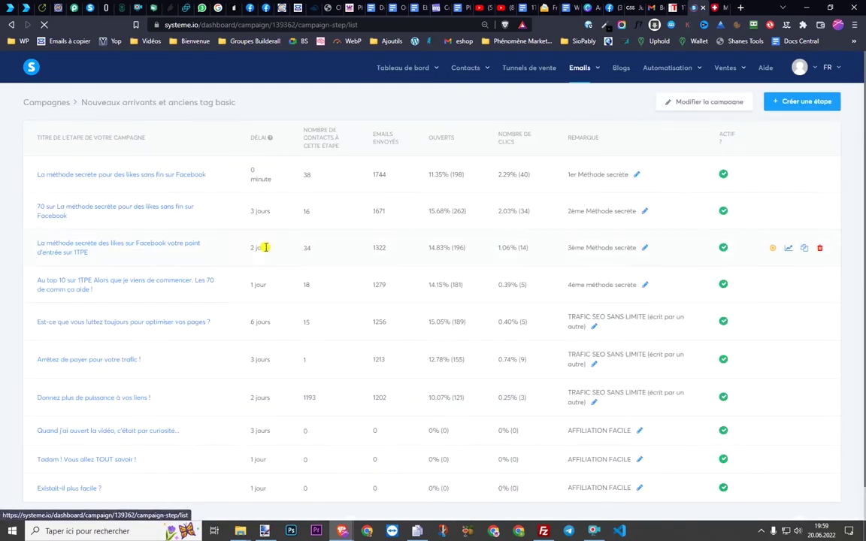
pyautogui.scroll(-1, 619, 345)
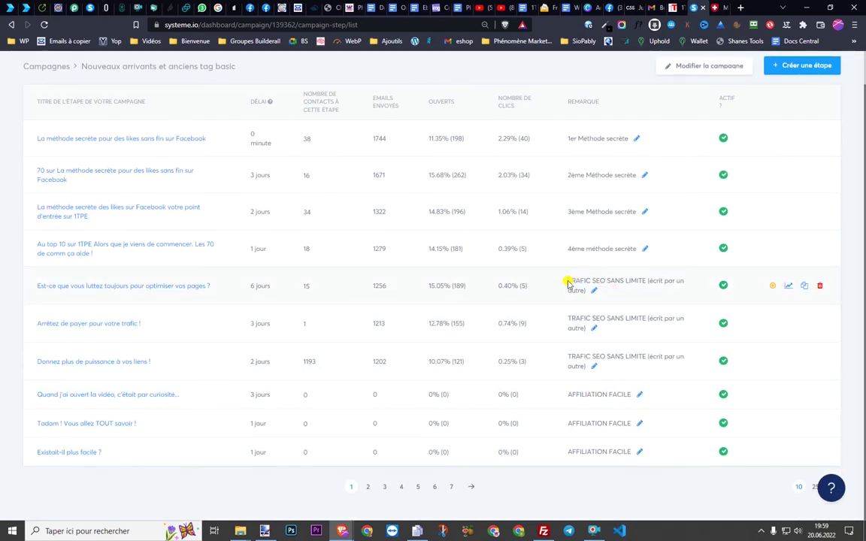
pyautogui.moveTo(568, 280); pyautogui.dragTo(647, 281)
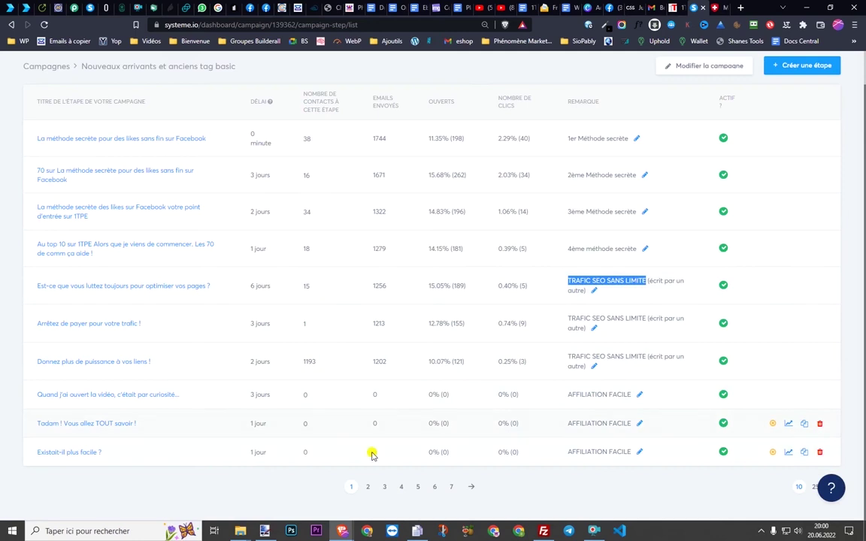
pyautogui.click(451, 486)
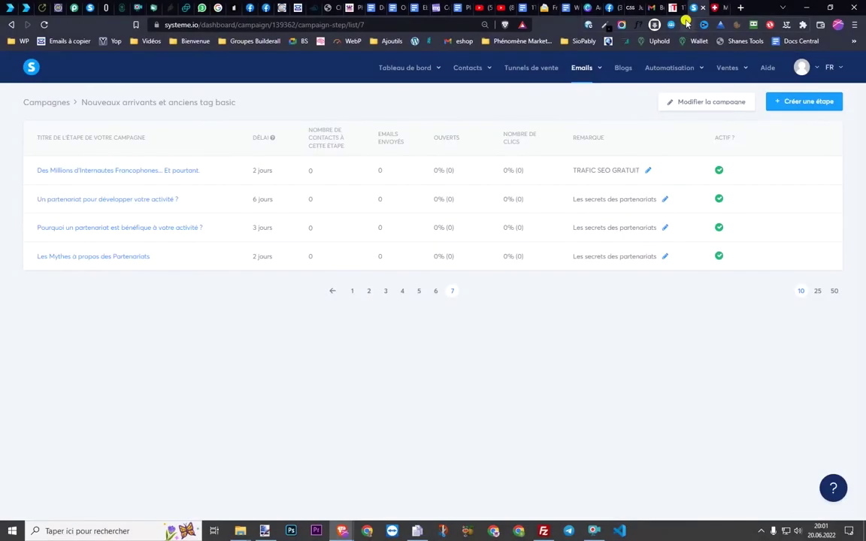
# Step: Open the "AFFILIATION FACILE SIO - PARMOIS.com" campaign and review the first page's email statistics, highlighting the first email's remark
pyautogui.moveTo(580, 70)
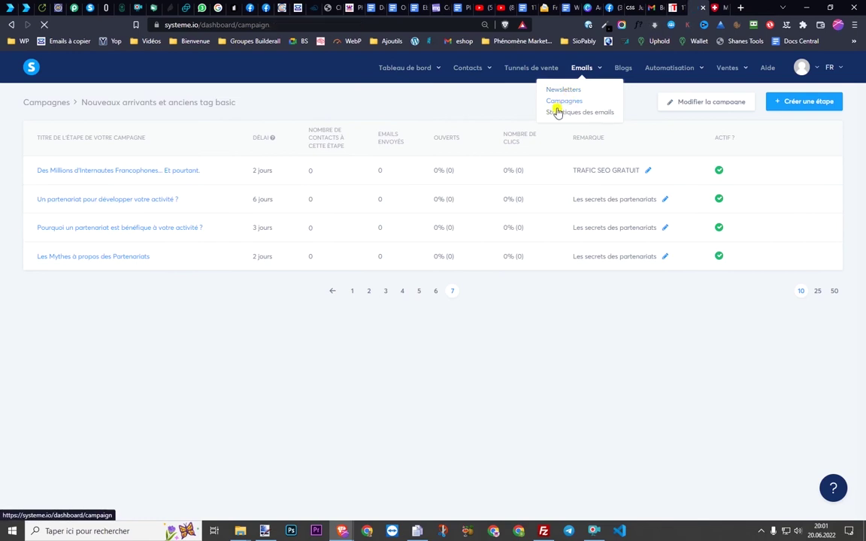
pyautogui.click(562, 103)
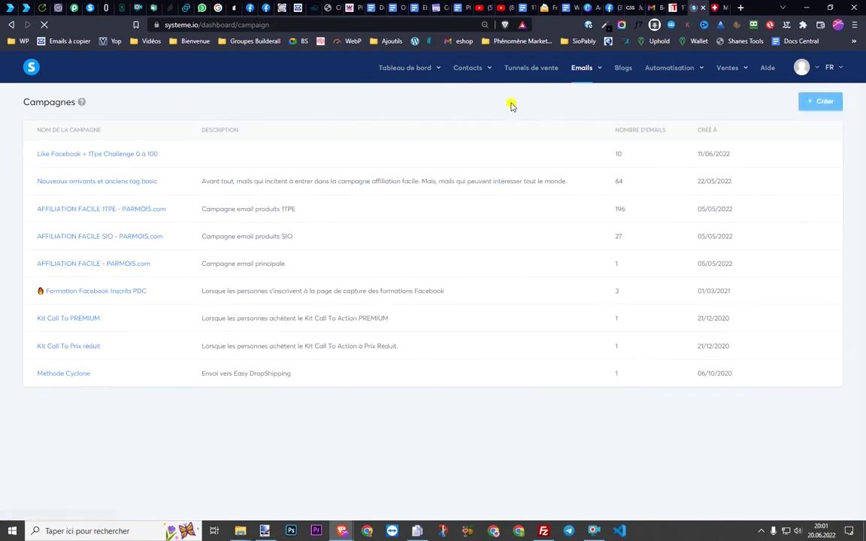
pyautogui.click(123, 237)
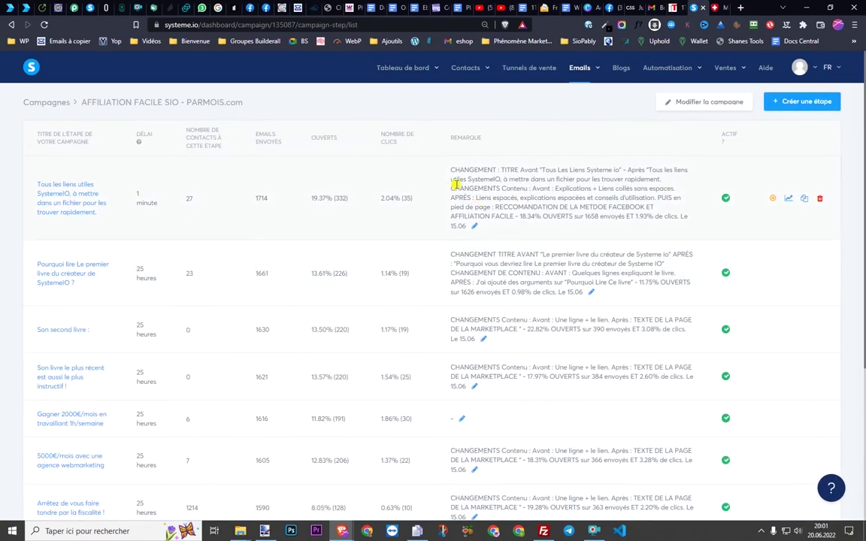
pyautogui.moveTo(451, 170); pyautogui.dragTo(474, 226)
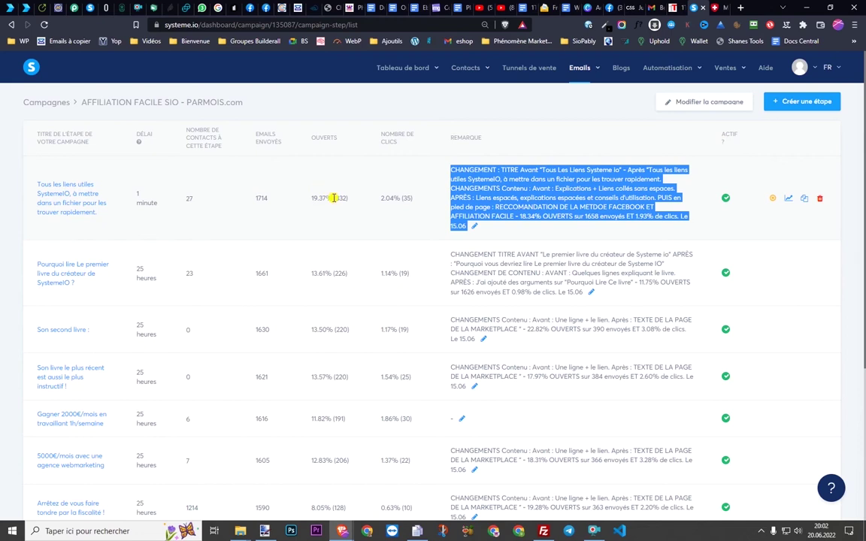
pyautogui.scroll(-3, 324, 176)
pyautogui.scroll(-2, 326, 230)
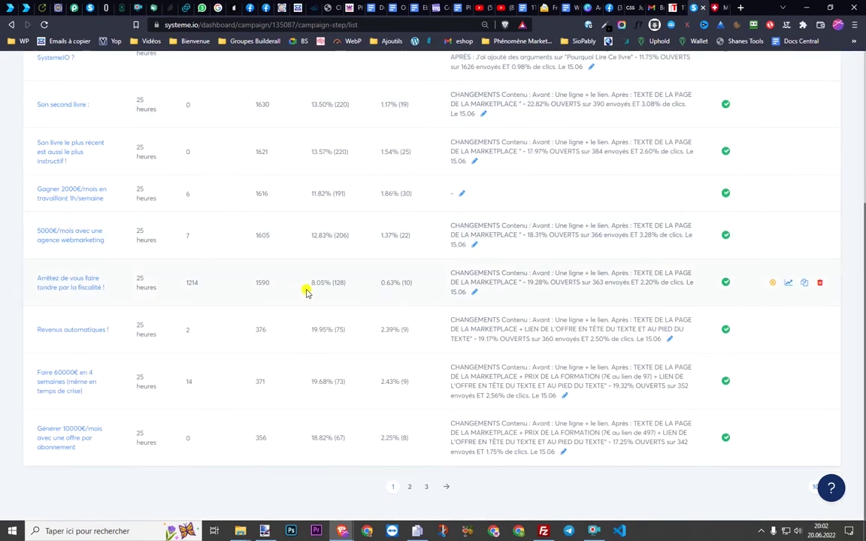
# Step: Go to page 3 of the campaign's emails and highlight the open and click rates of the "Le kit de lancement" email
pyautogui.click(427, 487)
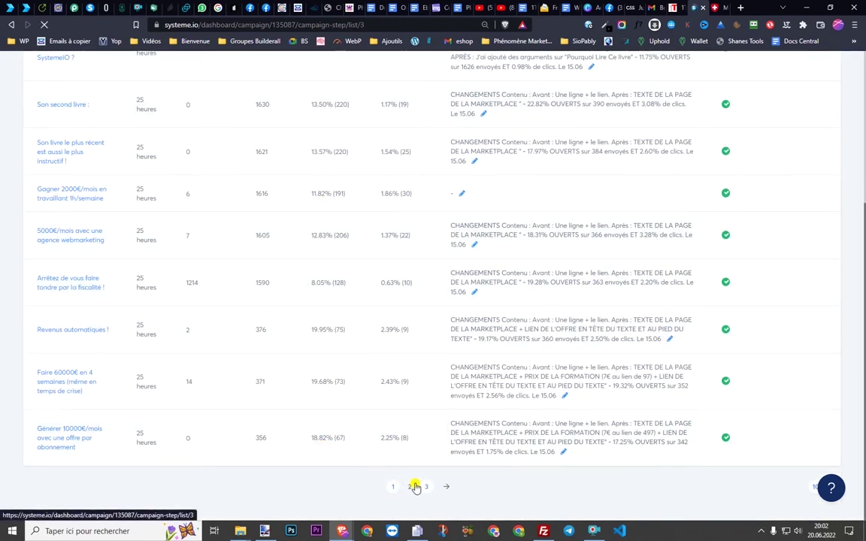
pyautogui.scroll(-2, 361, 291)
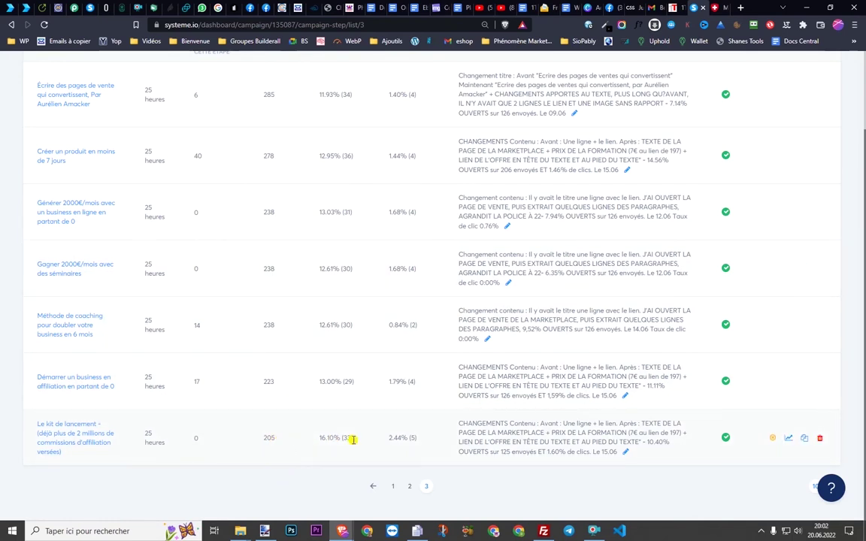
pyautogui.moveTo(319, 437); pyautogui.dragTo(338, 439)
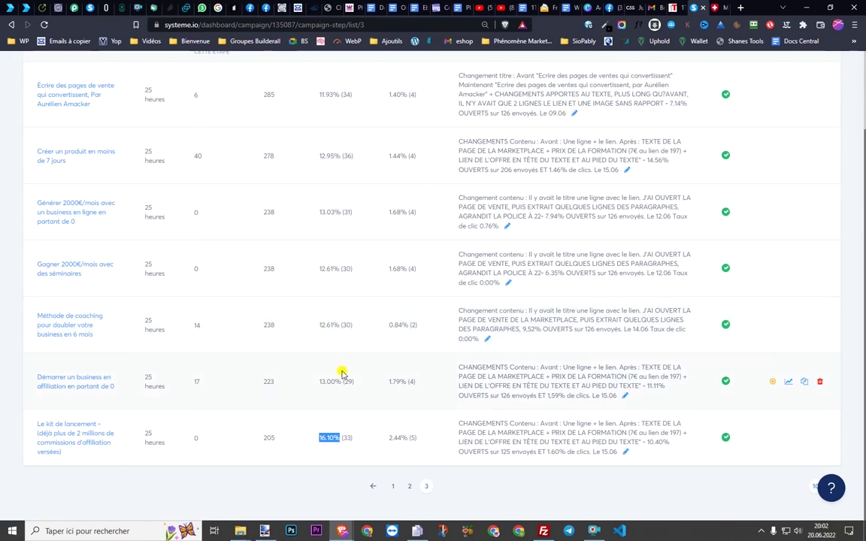
pyautogui.scroll(2, 309, 335)
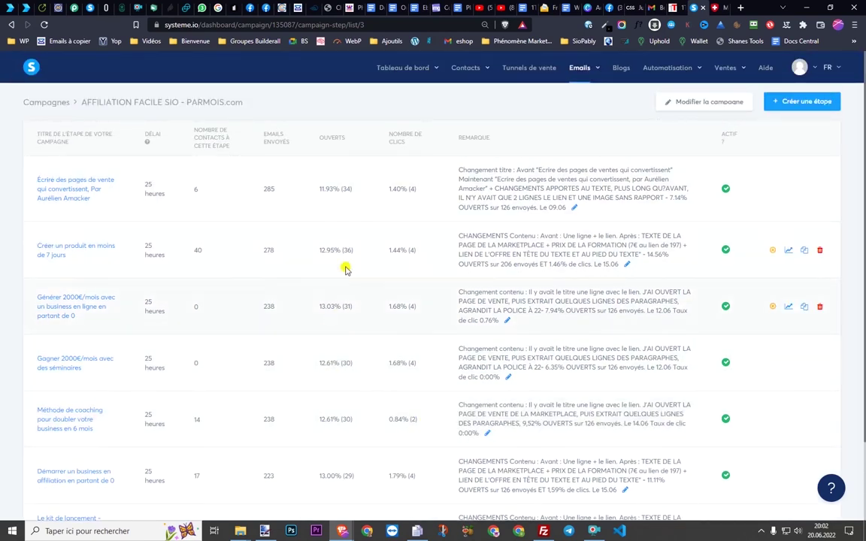
pyautogui.scroll(-2, 331, 387)
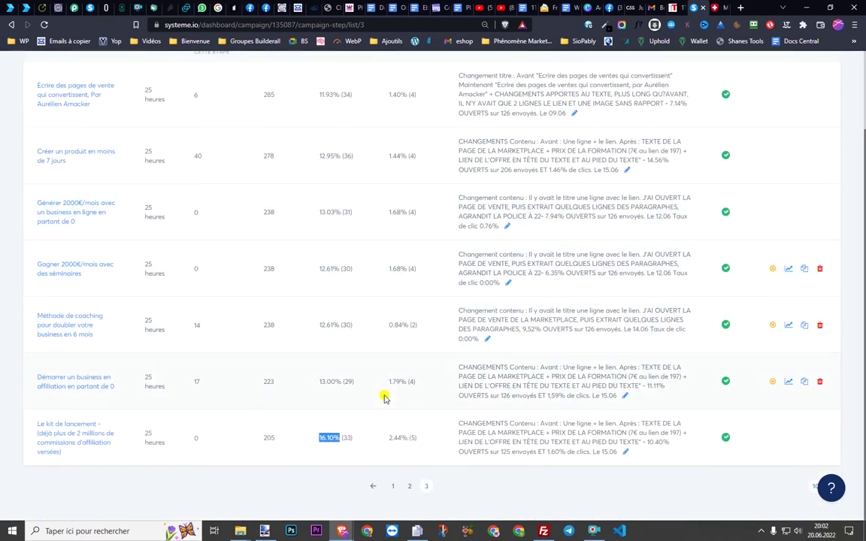
pyautogui.doubleClick(397, 438)
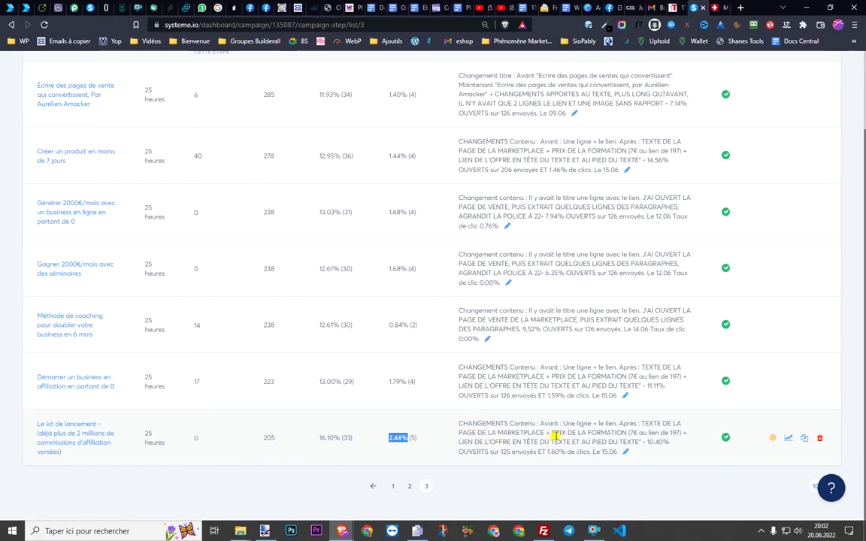
# Step: Open the "Le kit de lancement" email and read its body down to the recommended offers and footer
pyautogui.click(76, 430)
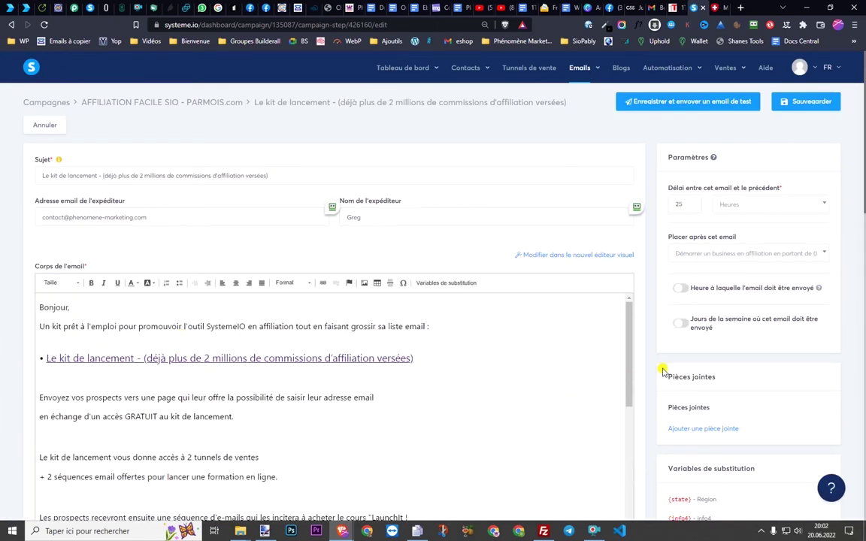
pyautogui.scroll(-2, 627, 323)
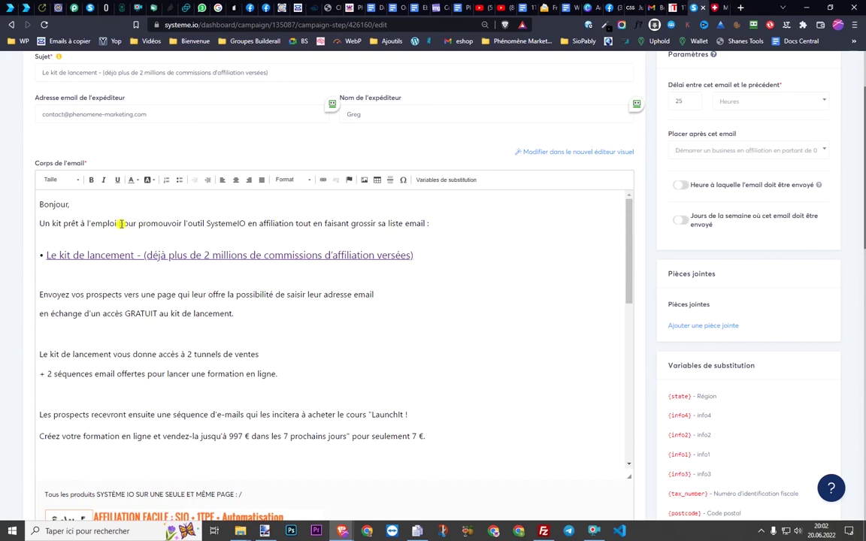
pyautogui.scroll(-2, 118, 225)
pyautogui.scroll(-2, 113, 317)
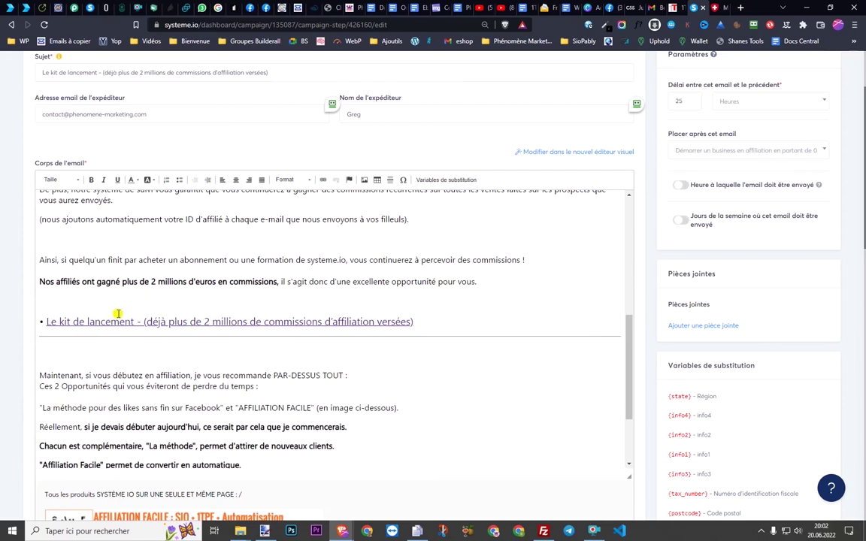
pyautogui.scroll(-1, 118, 315)
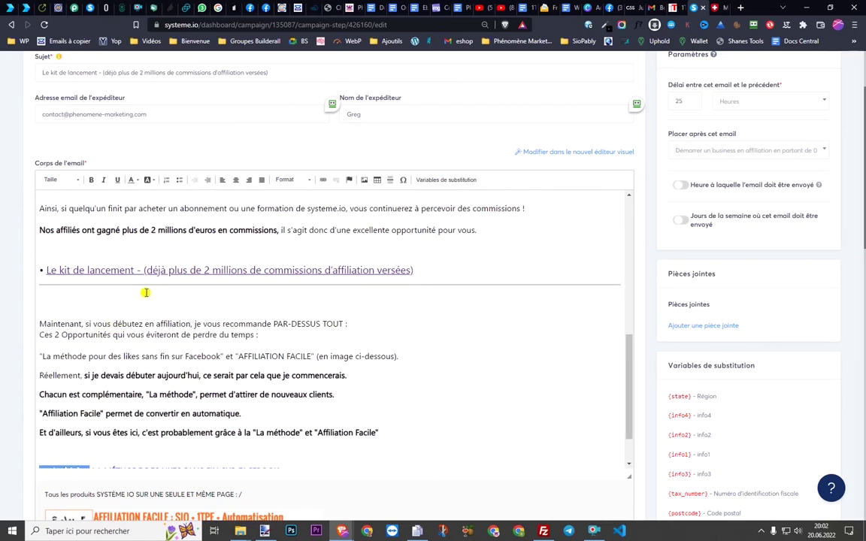
pyautogui.scroll(-4, 145, 293)
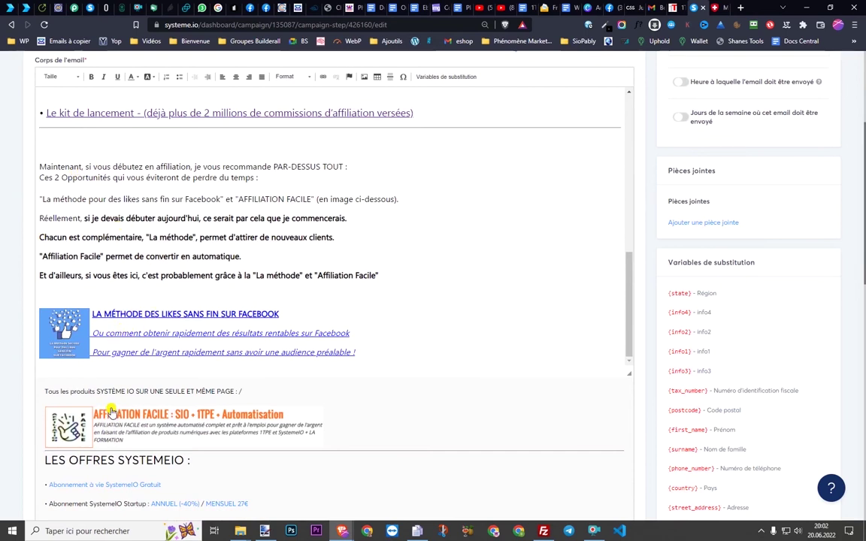
pyautogui.scroll(3, 149, 382)
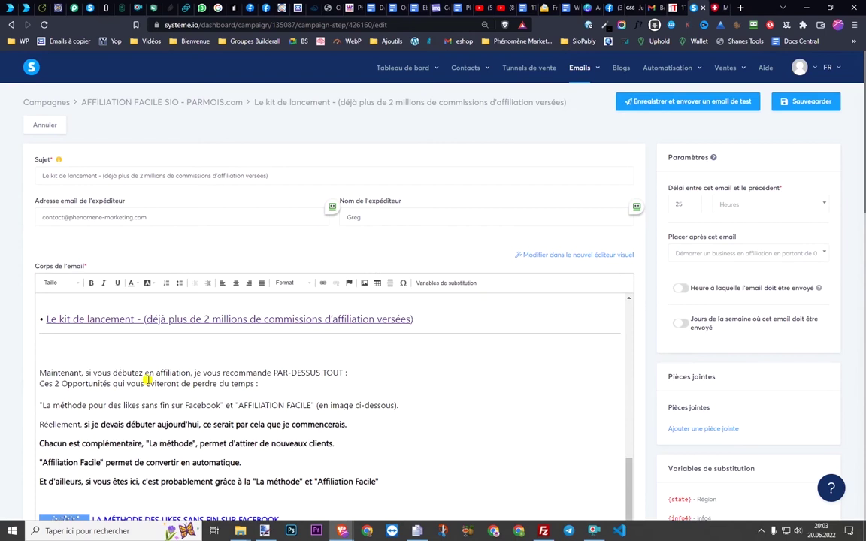
# Step: Return to page 3 of the campaign's email list and examine the change remark of "Créer un produit en moins de 7 jours"
pyautogui.click(12, 25)
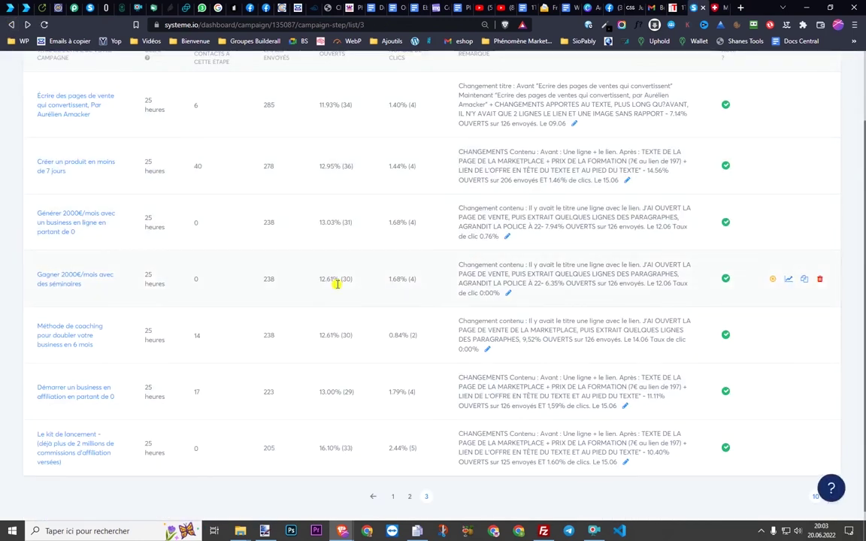
pyautogui.scroll(2, 384, 196)
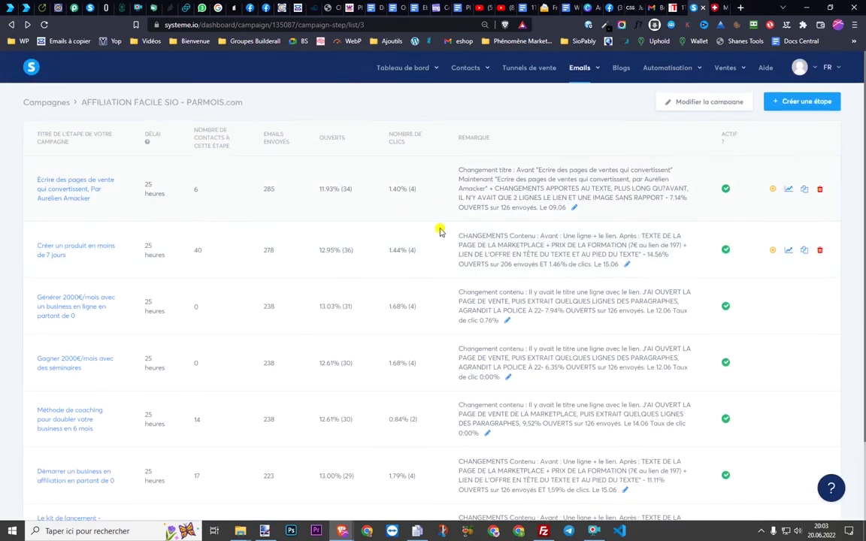
pyautogui.moveTo(460, 236); pyautogui.dragTo(531, 241)
pyautogui.click(487, 236)
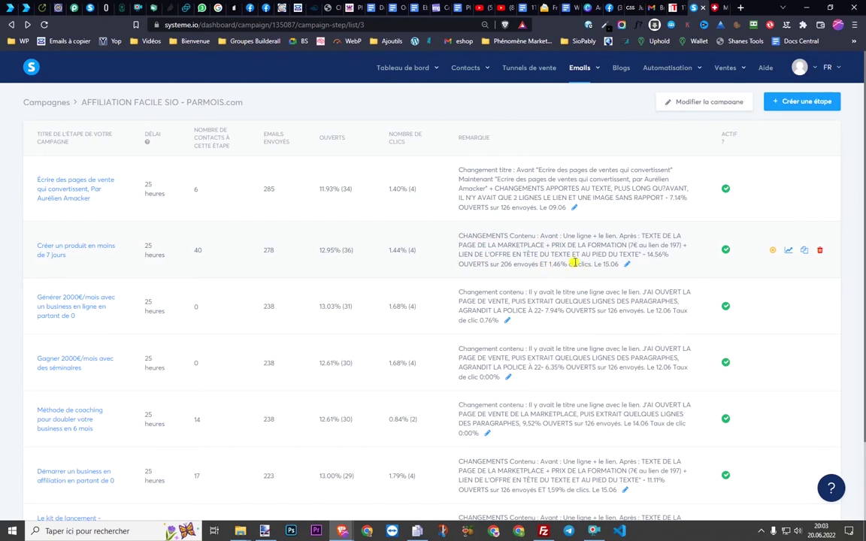
pyautogui.scroll(-1, 560, 258)
pyautogui.scroll(-1, 478, 211)
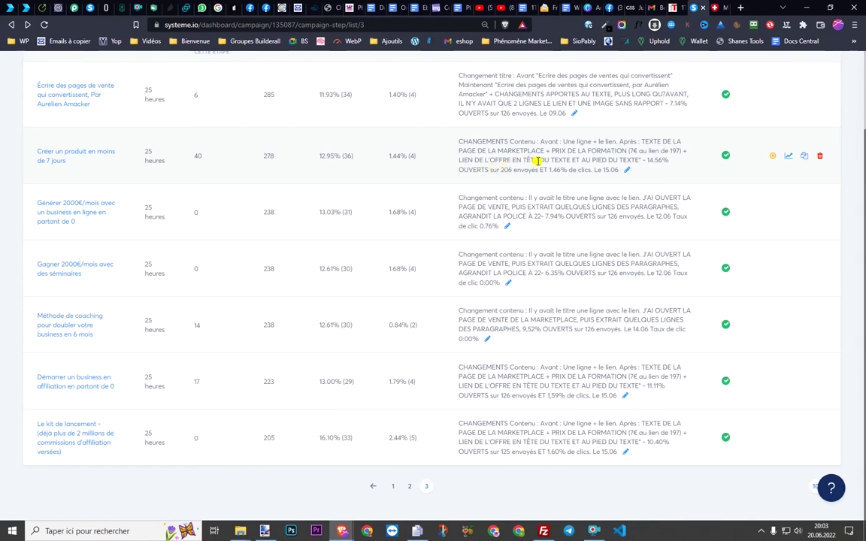
# Step: Go to page 1 of the campaign's emails and highlight the change remark of "Arrêtez de vous faire tondre par la fiscalité !"
pyautogui.click(390, 485)
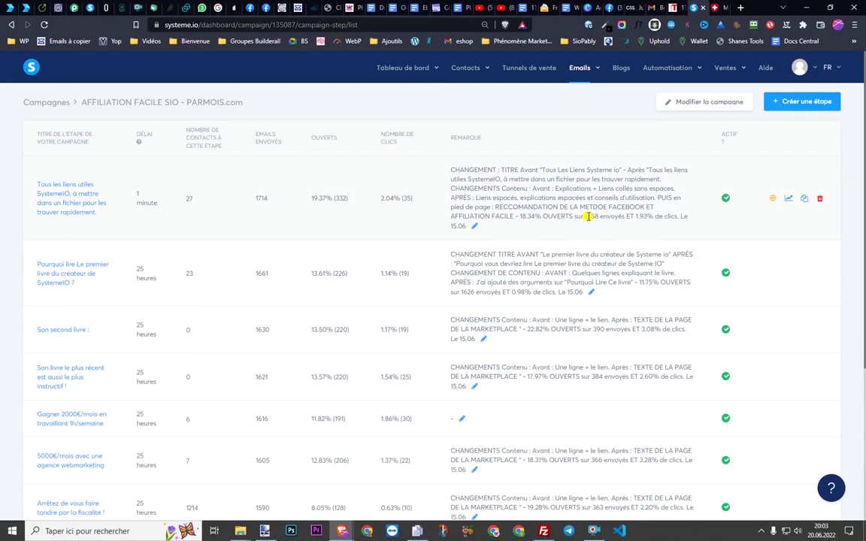
pyautogui.scroll(-2, 585, 222)
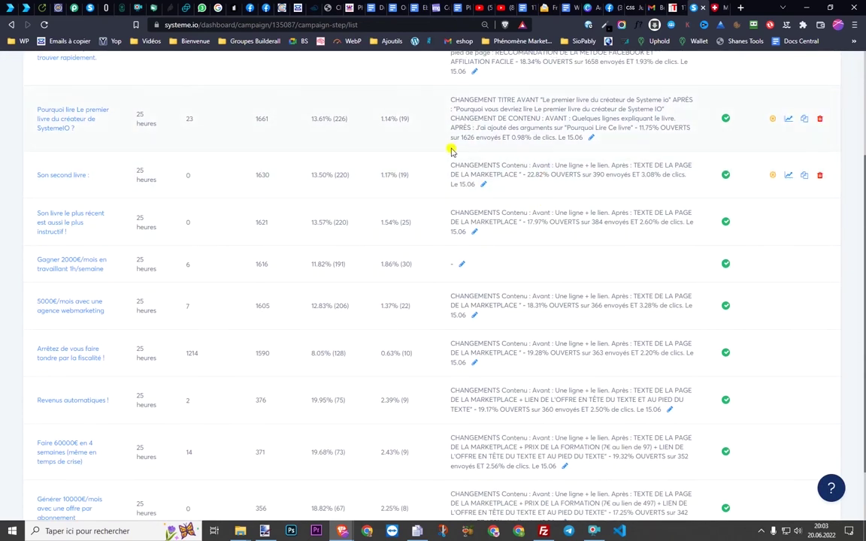
pyautogui.scroll(-1, 469, 196)
pyautogui.scroll(-1, 474, 209)
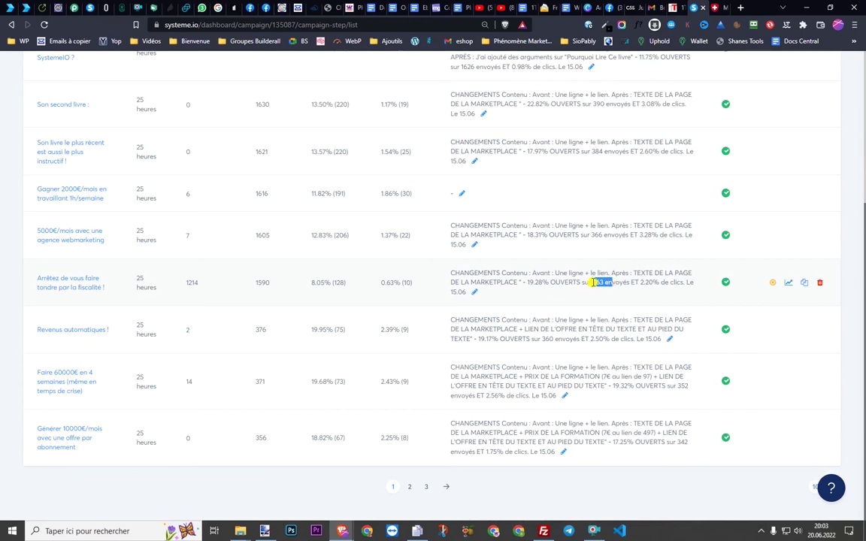
pyautogui.doubleClick(597, 282)
pyautogui.moveTo(501, 273); pyautogui.dragTo(641, 273)
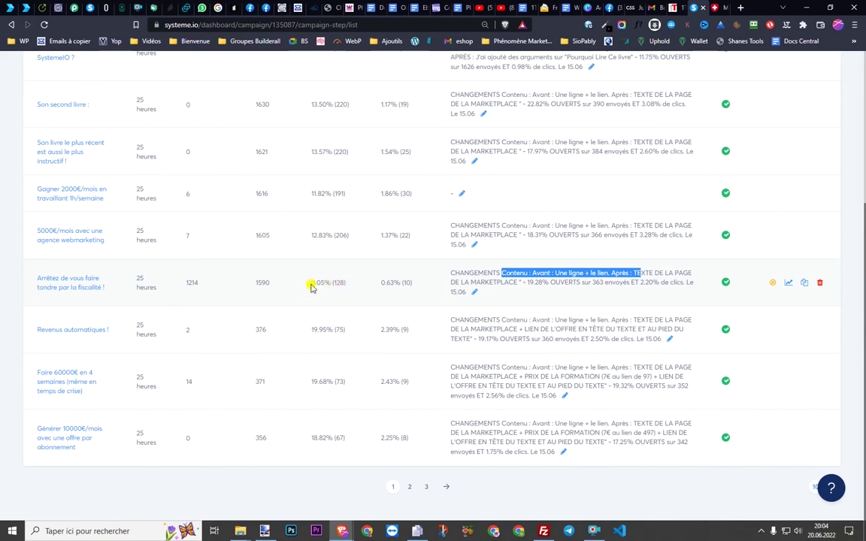
pyautogui.click(525, 282)
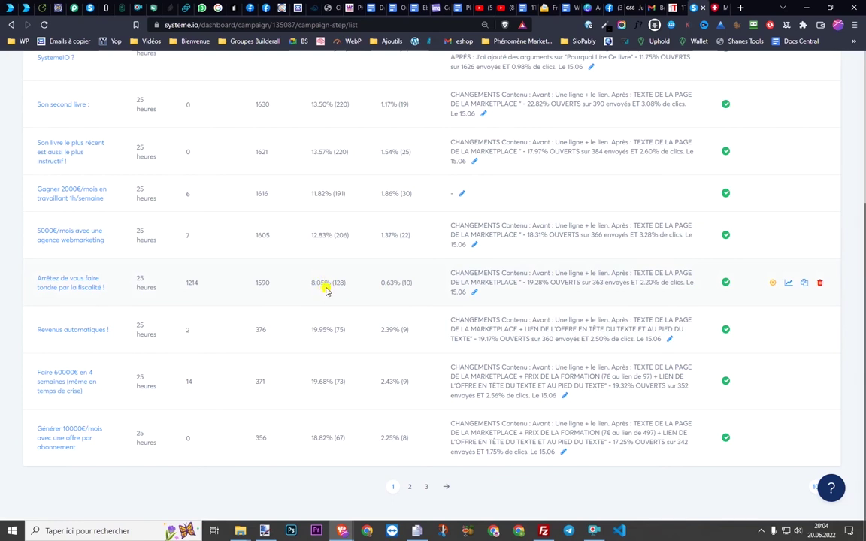
# Step: Compare the open and click rates of "5000€/mois avec une agence webmarketing" with the earlier figures in its remark, highlighting them
pyautogui.scroll(1, 573, 285)
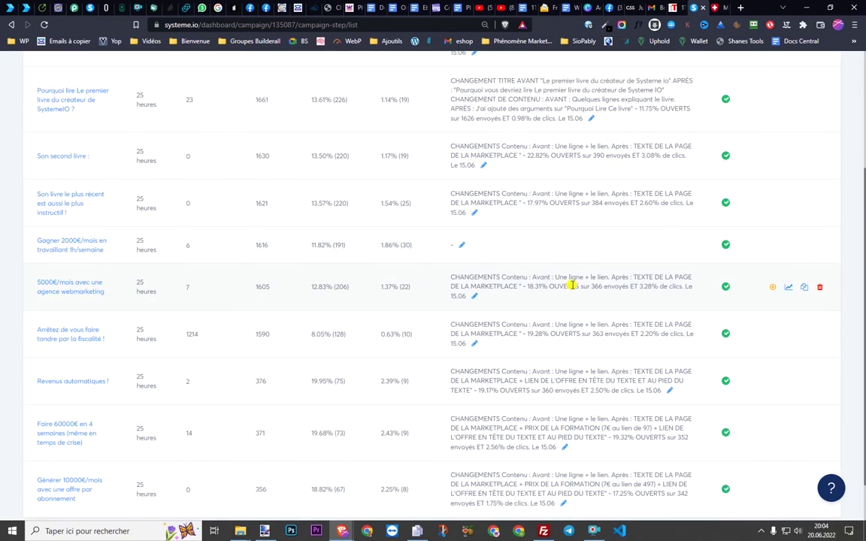
pyautogui.doubleClick(595, 286)
pyautogui.doubleClick(536, 287)
pyautogui.moveTo(313, 286); pyautogui.dragTo(335, 287)
pyautogui.moveTo(640, 286); pyautogui.dragTo(656, 286)
pyautogui.moveTo(381, 287); pyautogui.dragTo(395, 285)
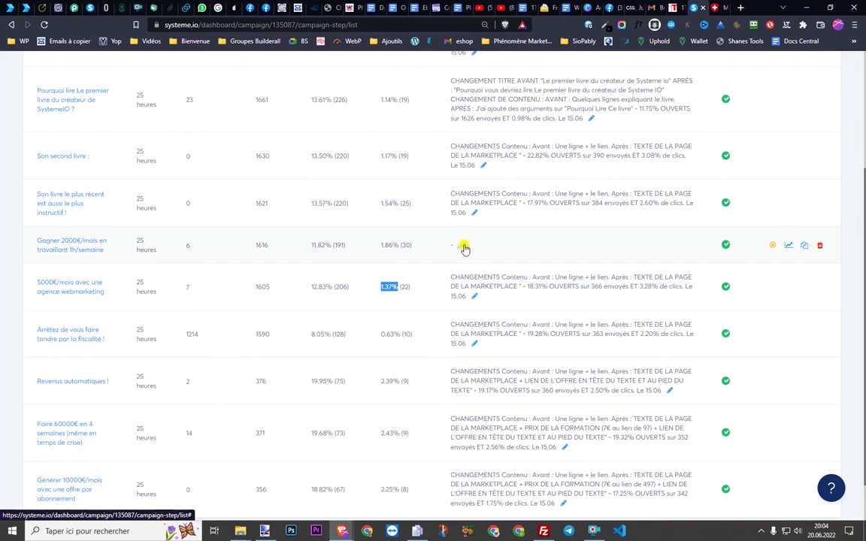
pyautogui.scroll(2, 258, 246)
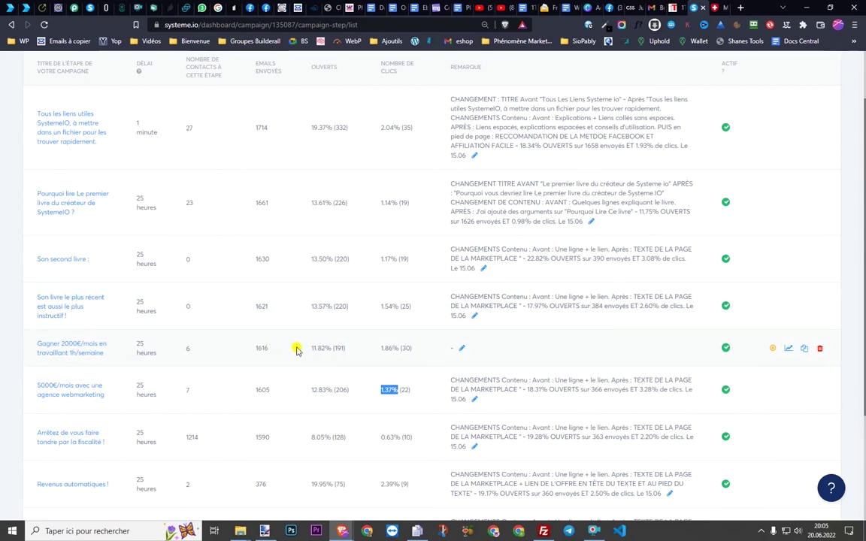
# Step: On page 2 of the campaign's emails, highlight the remark figures, open rate and sent count of "2000€/mois avec YouTube"
pyautogui.scroll(-1, 292, 348)
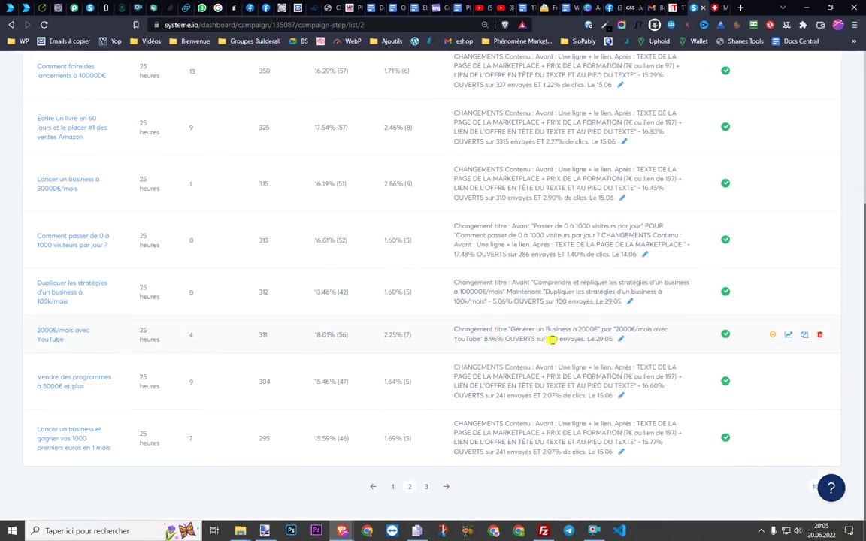
pyautogui.moveTo(560, 339); pyautogui.dragTo(544, 339)
pyautogui.moveTo(502, 339); pyautogui.dragTo(490, 339)
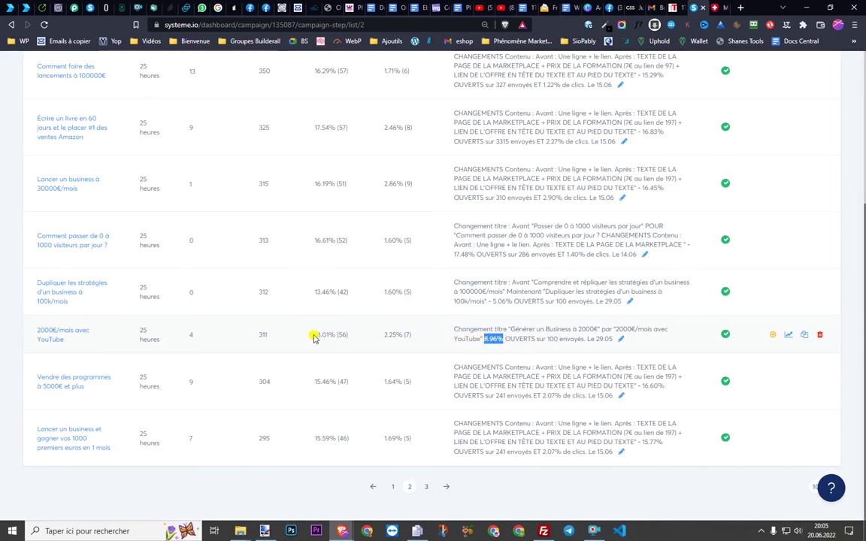
pyautogui.moveTo(315, 335); pyautogui.dragTo(337, 334)
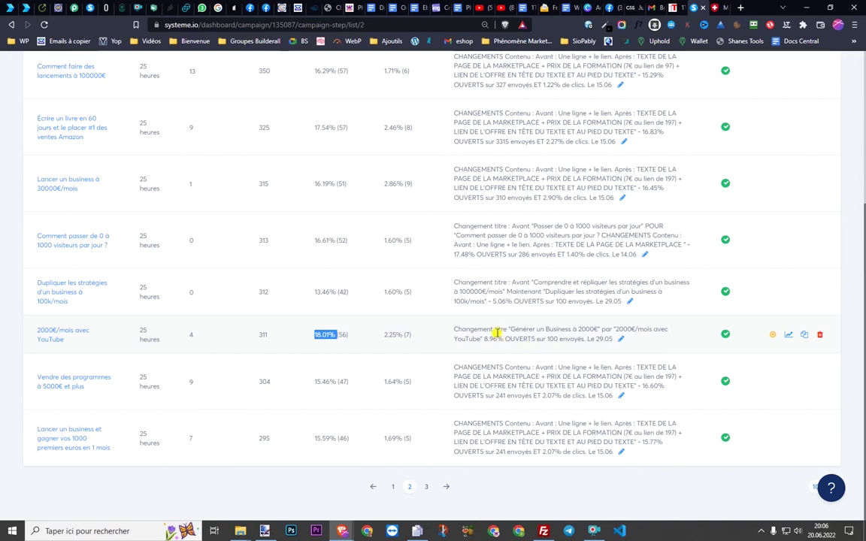
pyautogui.doubleClick(262, 334)
# Step: Open the email dashboard and set its statistics period to 5 juin 2022 – 20 juin 2022
pyautogui.scroll(10, 339, 334)
pyautogui.click(579, 68)
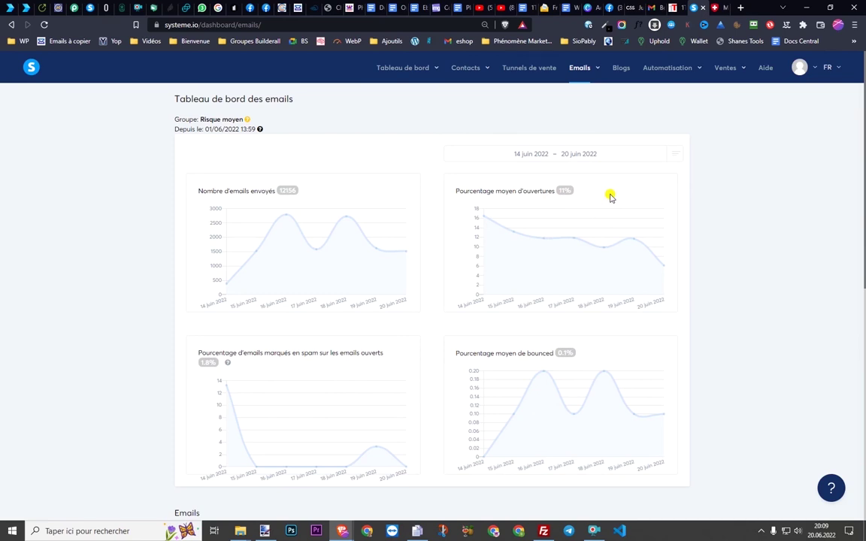
pyautogui.click(516, 151)
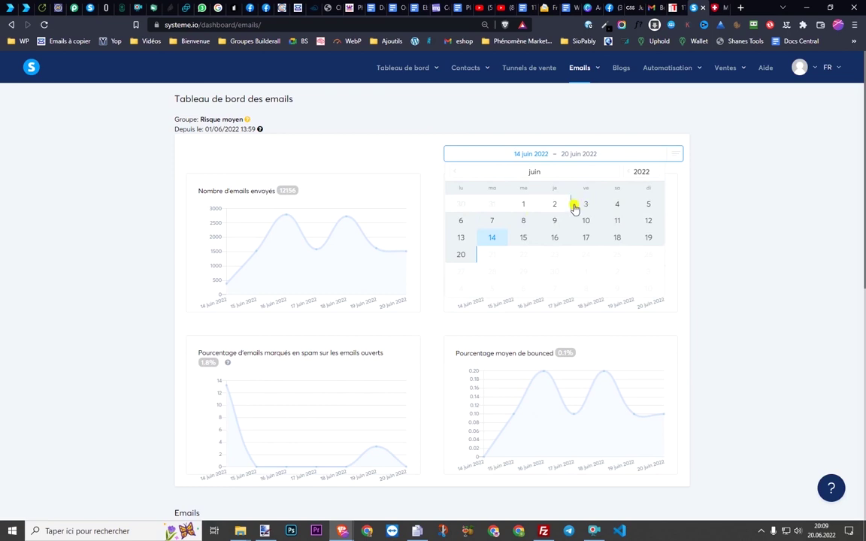
pyautogui.click(647, 203)
pyautogui.click(463, 256)
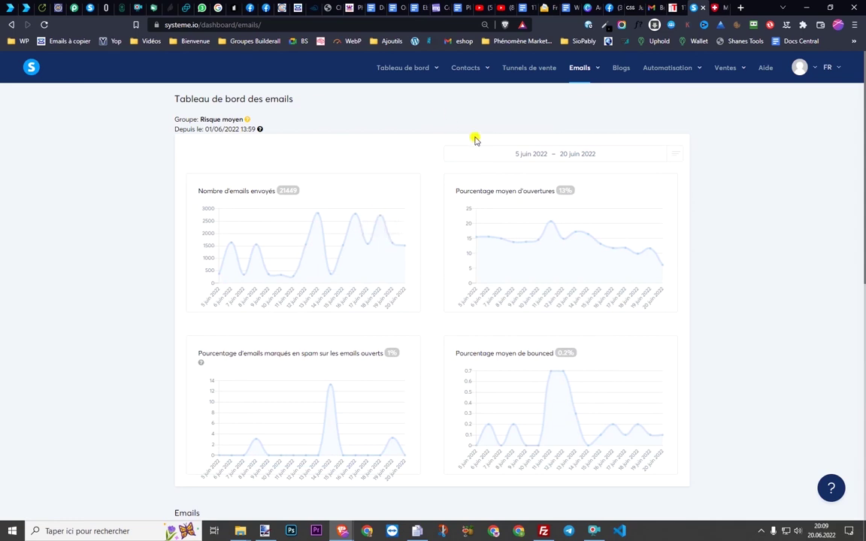
# Step: Extend the email statistics period to 5 mai 2022 – 20 juin 2022
pyautogui.click(520, 153)
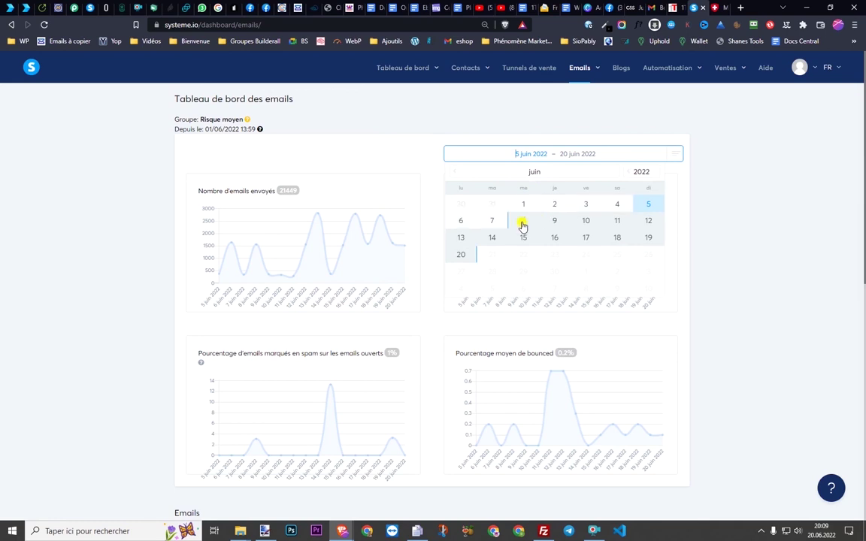
pyautogui.click(457, 176)
pyautogui.click(565, 222)
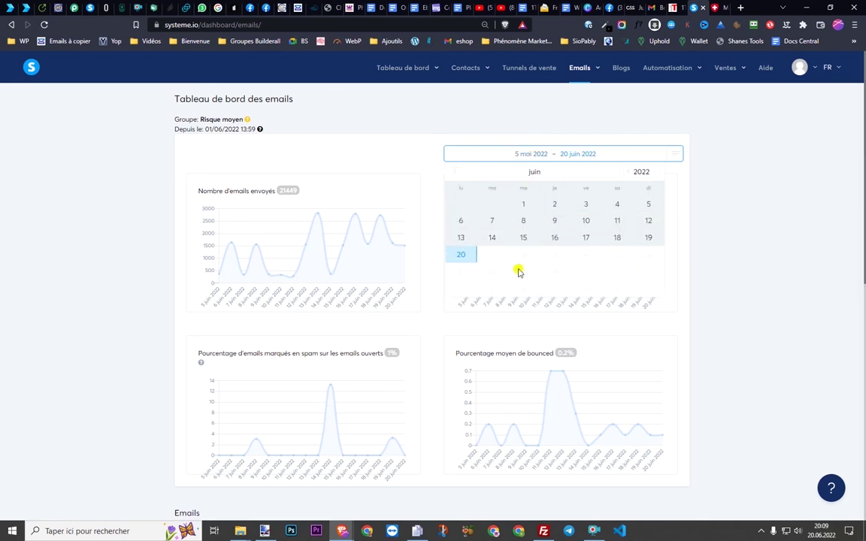
pyautogui.click(464, 256)
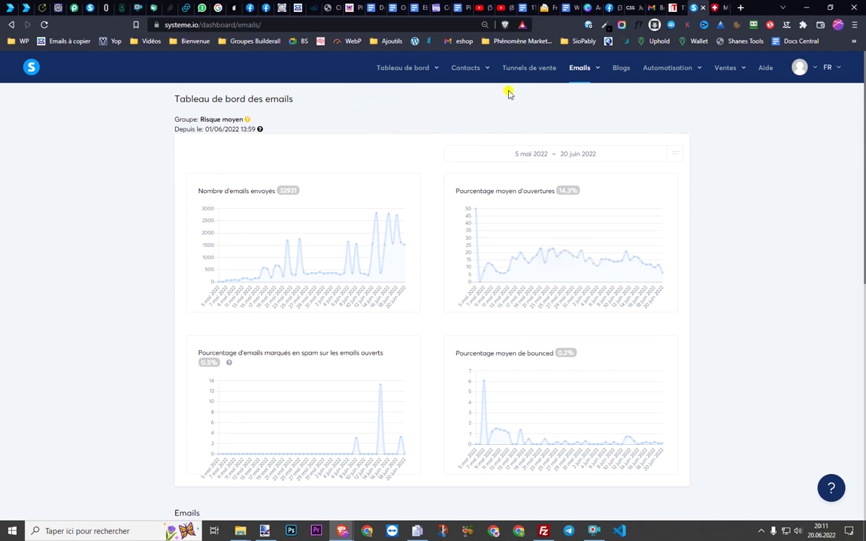
# Step: Return to the campaign list, reopen "AFFILIATION FACILE SIO - PARMOIS.com" and look through the first page of its emails
pyautogui.moveTo(584, 75)
pyautogui.click(565, 101)
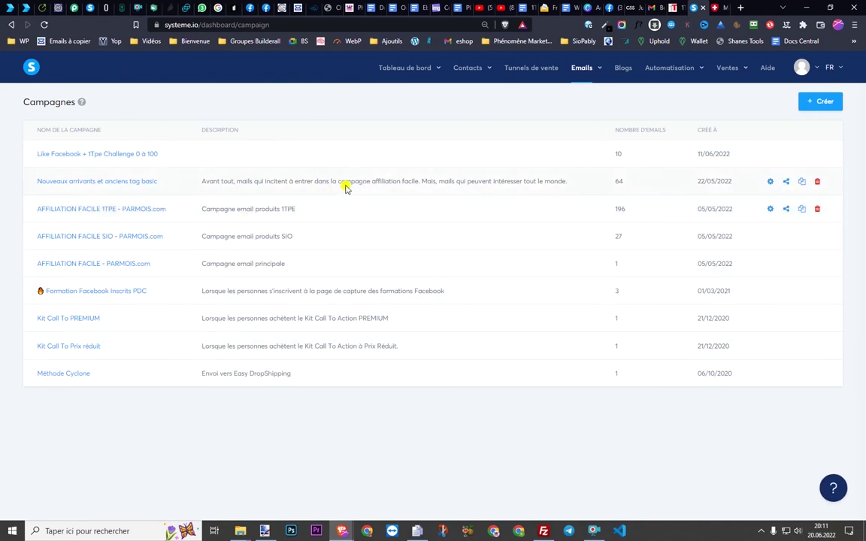
pyautogui.click(102, 234)
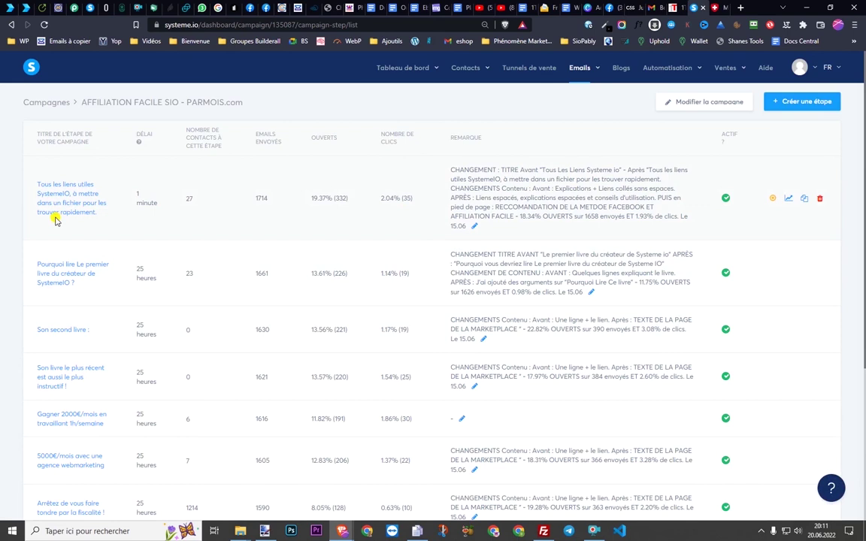
pyautogui.scroll(-2, 44, 218)
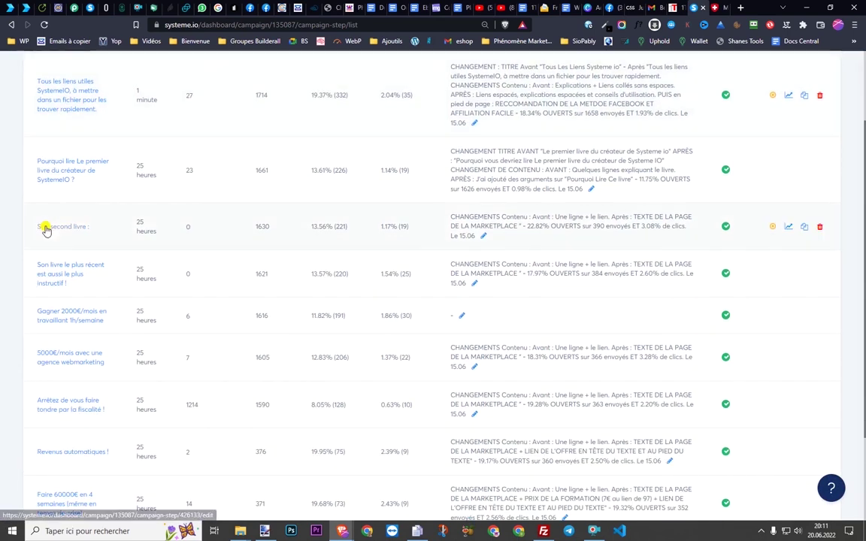
pyautogui.scroll(-2, 212, 227)
pyautogui.scroll(4, 209, 257)
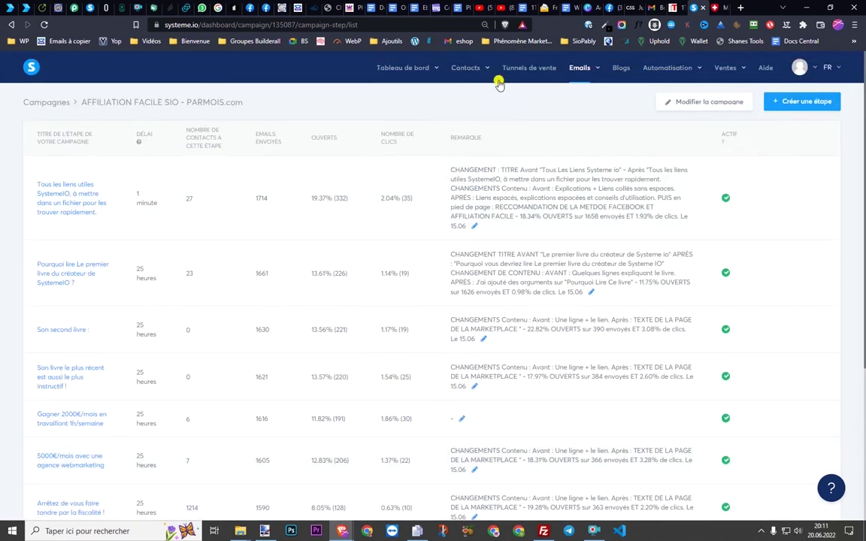